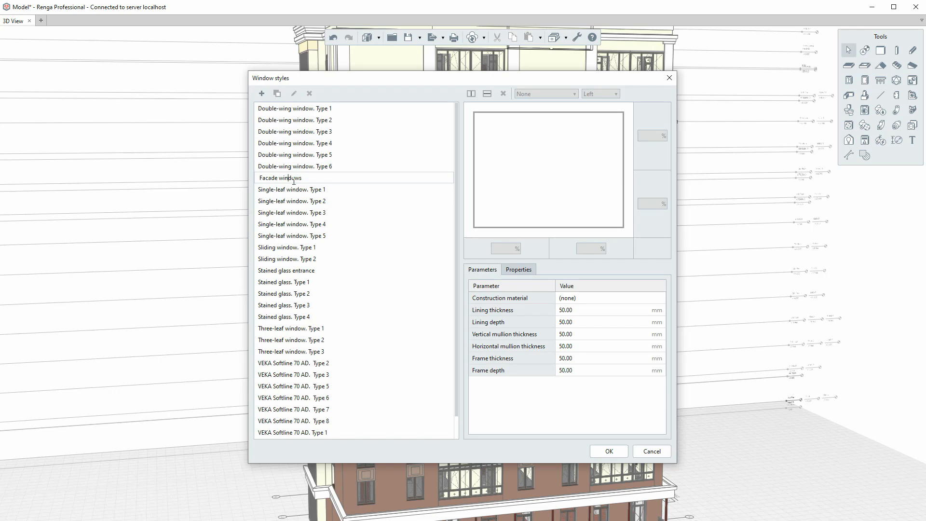
# - Divide the Facade windows style's opening into four rows by adding three horizontal mullions
pyautogui.click(358, 182)
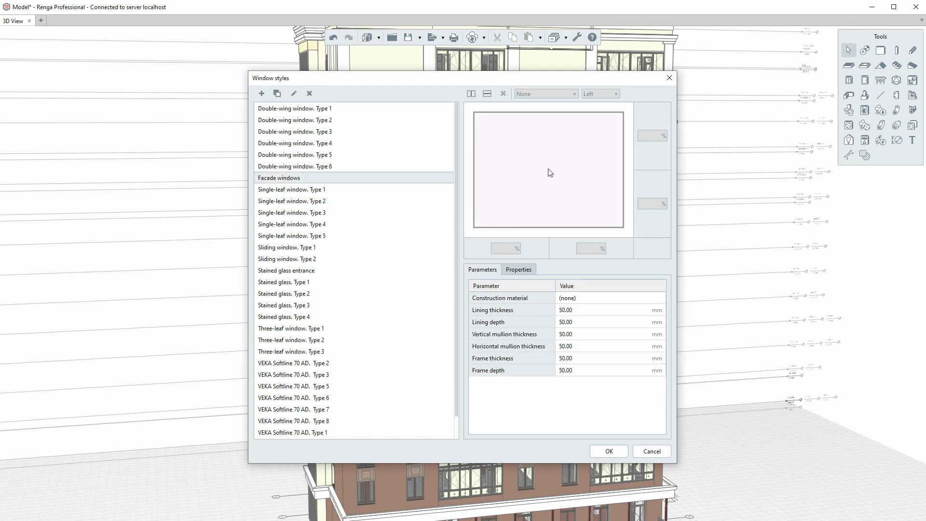
pyautogui.click(487, 94)
pyautogui.click(488, 126)
pyautogui.click(487, 93)
pyautogui.click(500, 182)
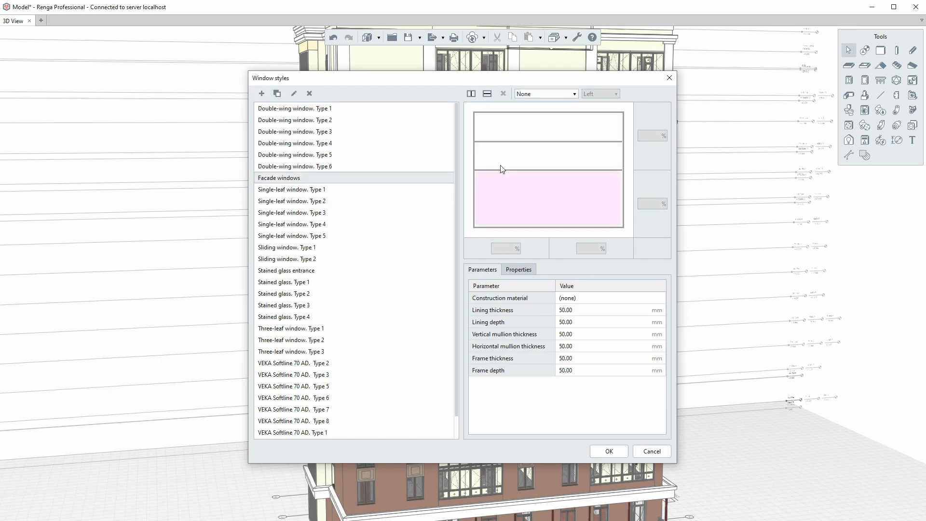
pyautogui.click(487, 93)
# - Move the three horizontal mullions upward so the uppermost row becomes a narrow strip and the lowest row is the tallest
pyautogui.click(568, 139)
pyautogui.moveTo(568, 141); pyautogui.dragTo(568, 123)
pyautogui.moveTo(598, 169); pyautogui.dragTo(584, 154)
pyautogui.moveTo(581, 198); pyautogui.dragTo(576, 182)
# - Split each of the three rows below the narrow strip into two equal panes with a vertical mullion
pyautogui.click(526, 139)
pyautogui.click(471, 92)
pyautogui.click(504, 168)
pyautogui.click(471, 92)
pyautogui.click(512, 204)
pyautogui.click(471, 93)
# - Set the opening type of both panes in the second row and both panes in the lowest row to Side and bottom hung
pyautogui.click(511, 140)
pyautogui.click(533, 91)
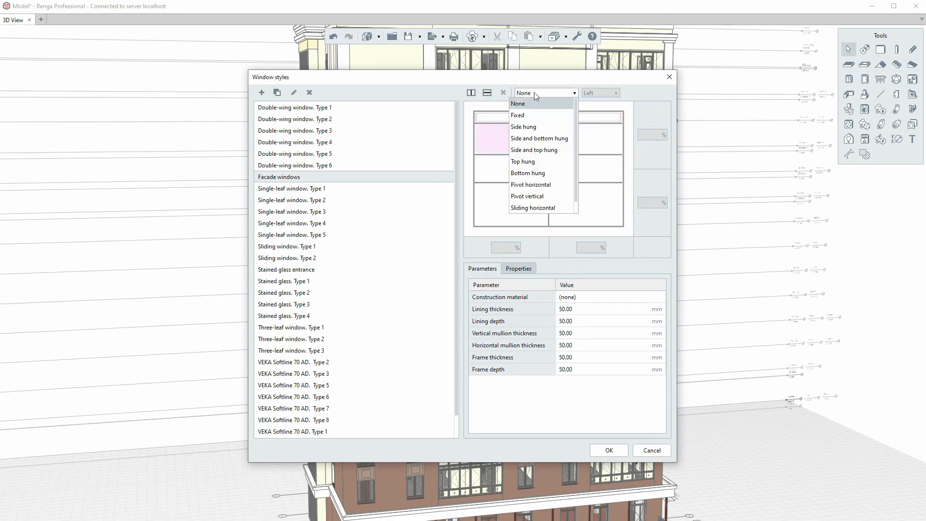
pyautogui.click(538, 138)
pyautogui.click(585, 140)
pyautogui.click(512, 204)
pyautogui.click(585, 204)
pyautogui.click(546, 93)
pyautogui.click(544, 136)
# - Set the construction material to Laminated PVC. VEKA 2052.089 Swamp oak (standard) and save the window styles
pyautogui.click(600, 300)
pyautogui.click(600, 300)
pyautogui.scroll(-7, 573, 382)
pyautogui.scroll(-3, 555, 385)
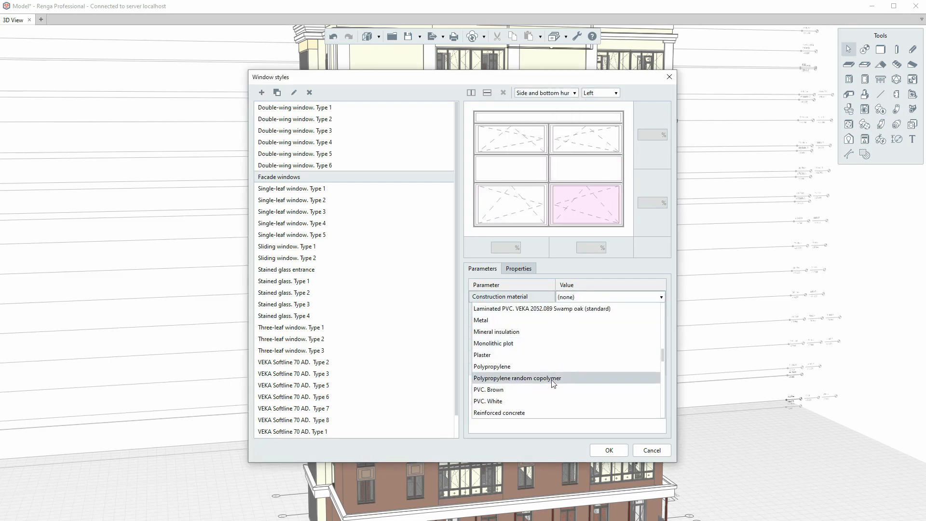
pyautogui.click(554, 309)
pyautogui.click(608, 450)
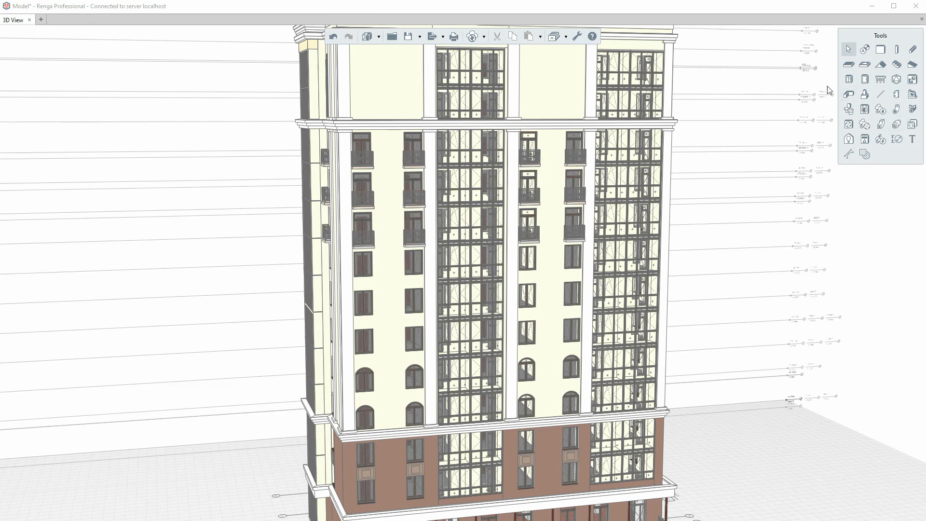
# - Start the Window tool with the Facade windows style and an Arch aperture
pyautogui.click(849, 80)
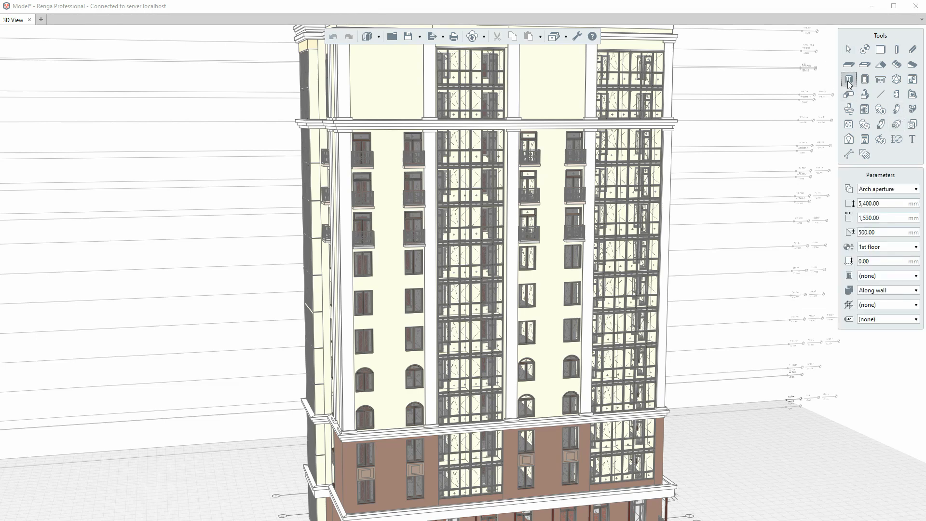
pyautogui.click(892, 276)
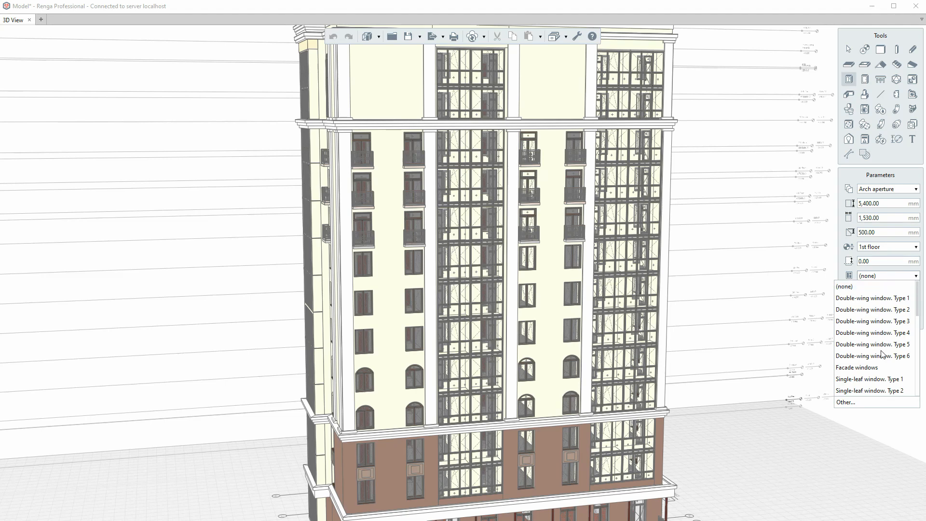
pyautogui.click(882, 368)
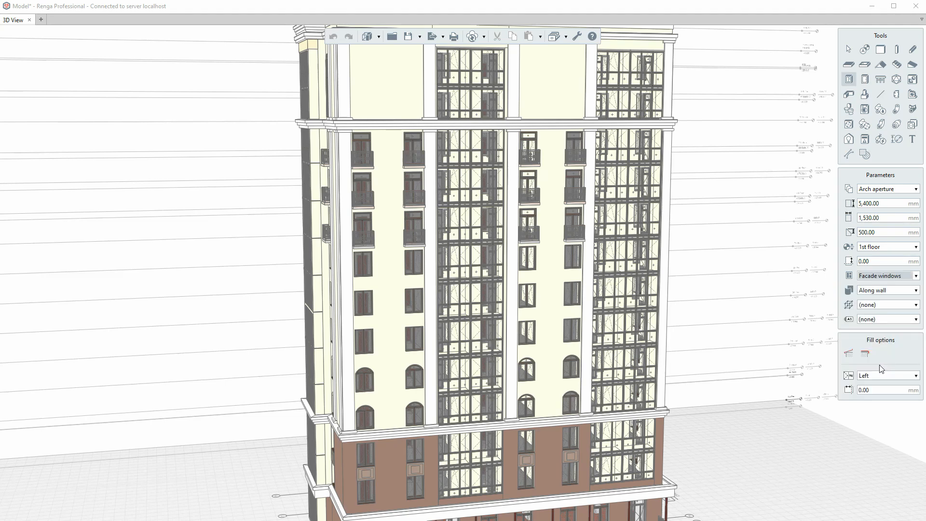
pyautogui.click(904, 190)
pyautogui.click(904, 189)
pyautogui.press('Tab')
pyautogui.press('Tab')
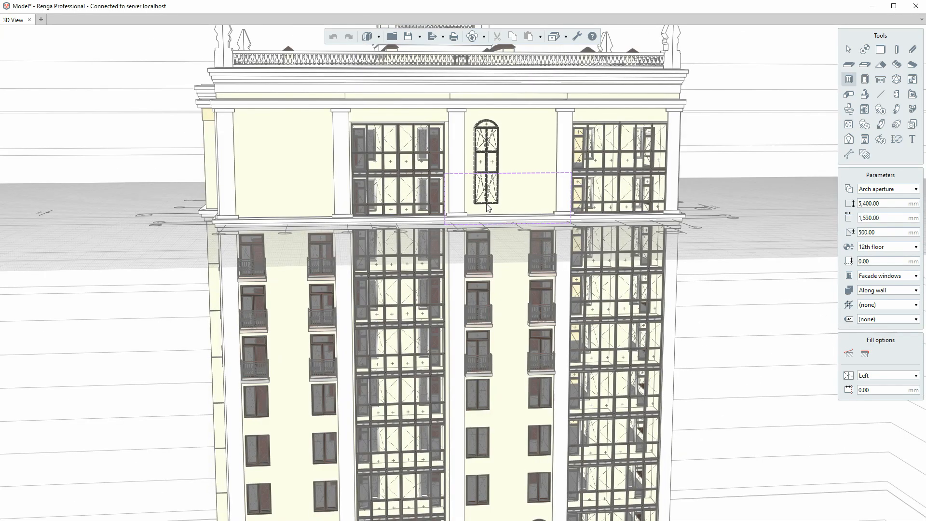
# - Place four arched facade windows on the 12th floor, two in each of the two blank wall bays
pyautogui.click(487, 207)
pyautogui.click(534, 208)
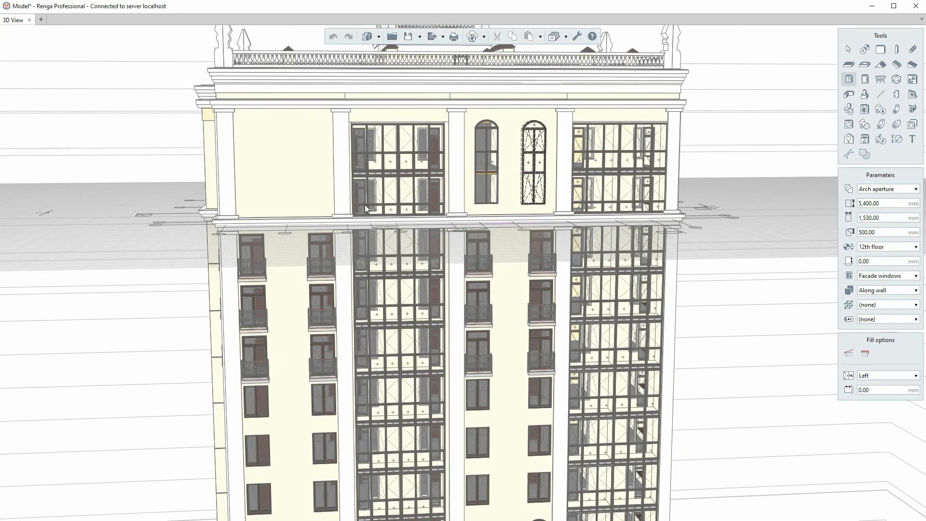
pyautogui.click(310, 208)
pyautogui.click(263, 210)
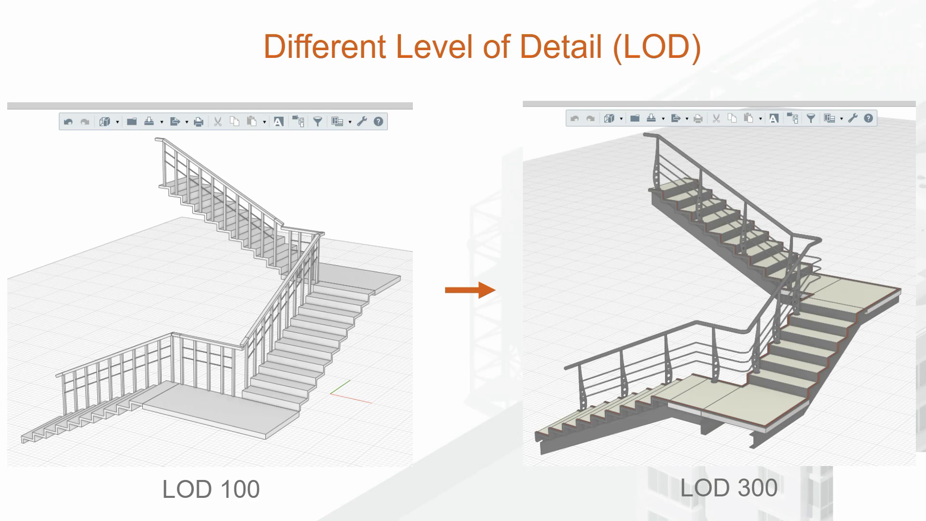
pyautogui.press('Right')
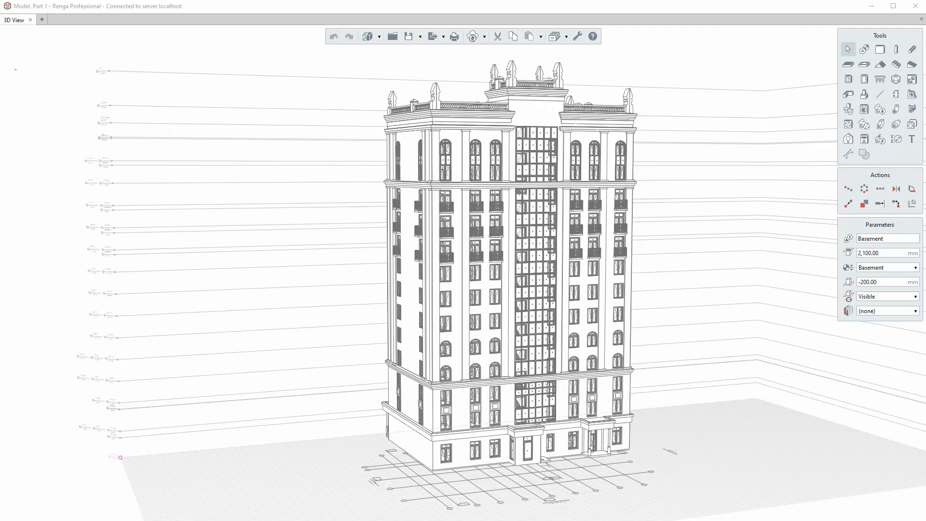
# - Switch the building model's visual style from Monochrome to Textured
pyautogui.moveTo(624, 366); pyautogui.dragTo(475, 367, button='right')
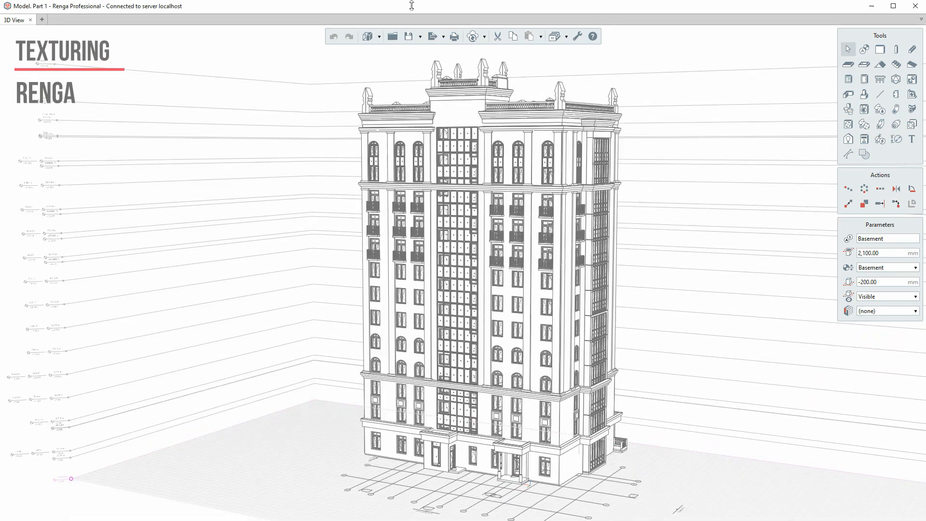
pyautogui.click(370, 37)
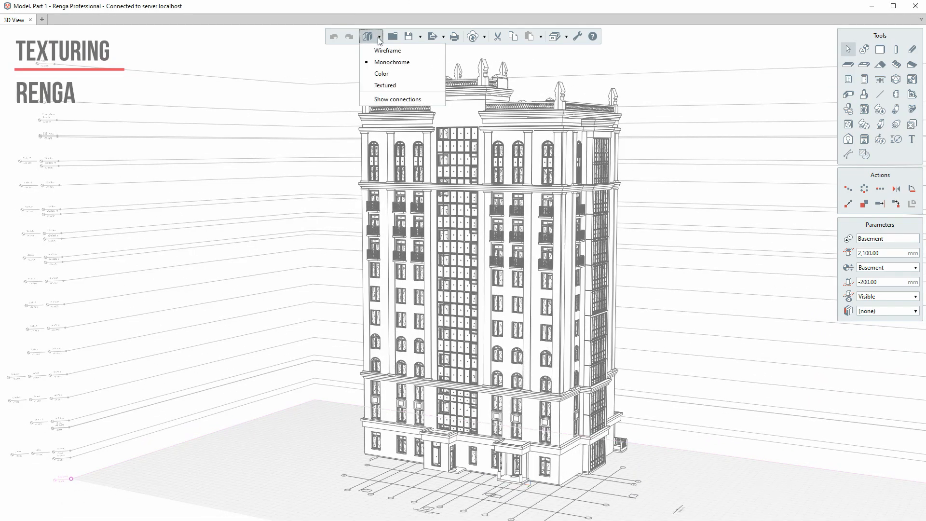
pyautogui.click(384, 86)
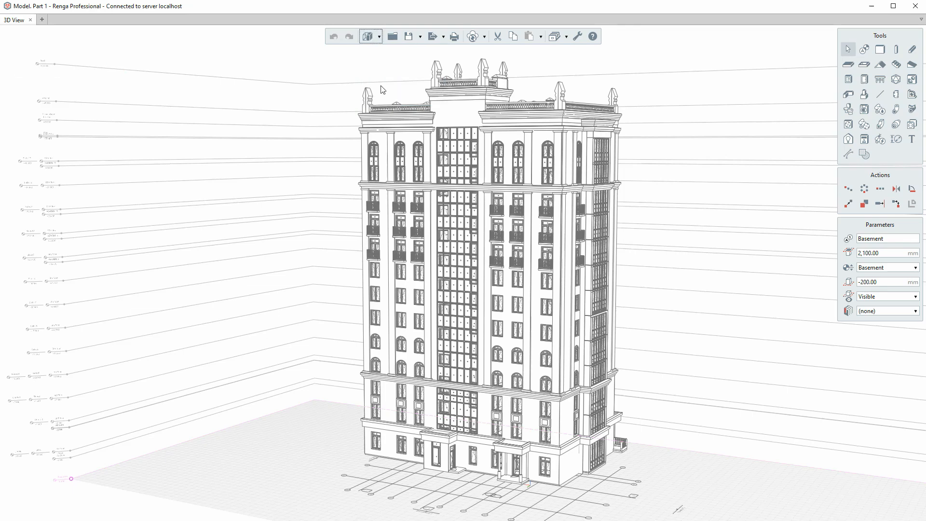
# - Open the Materials editor and bring up the texture settings of the Fiber cement panels material
pyautogui.scroll(3, 489, 374)
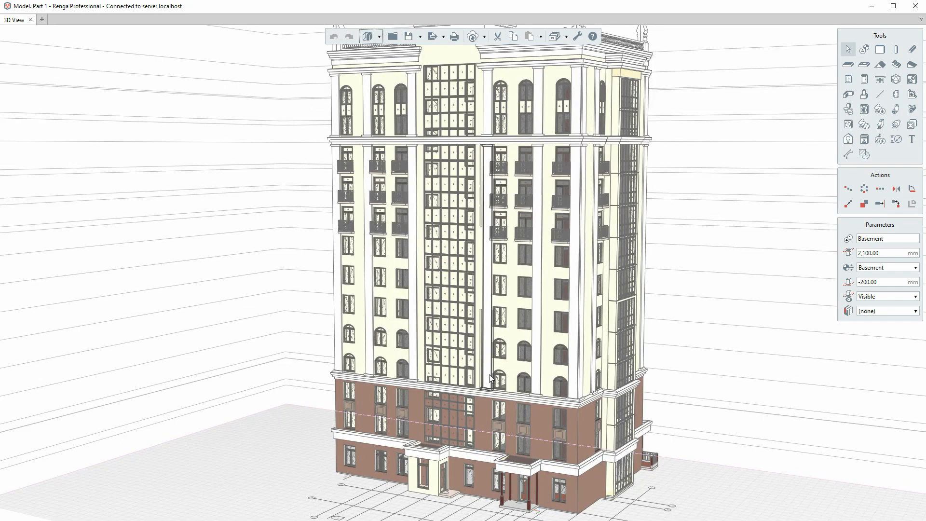
pyautogui.moveTo(489, 374); pyautogui.dragTo(506, 340, button='middle')
pyautogui.scroll(5, 478, 393)
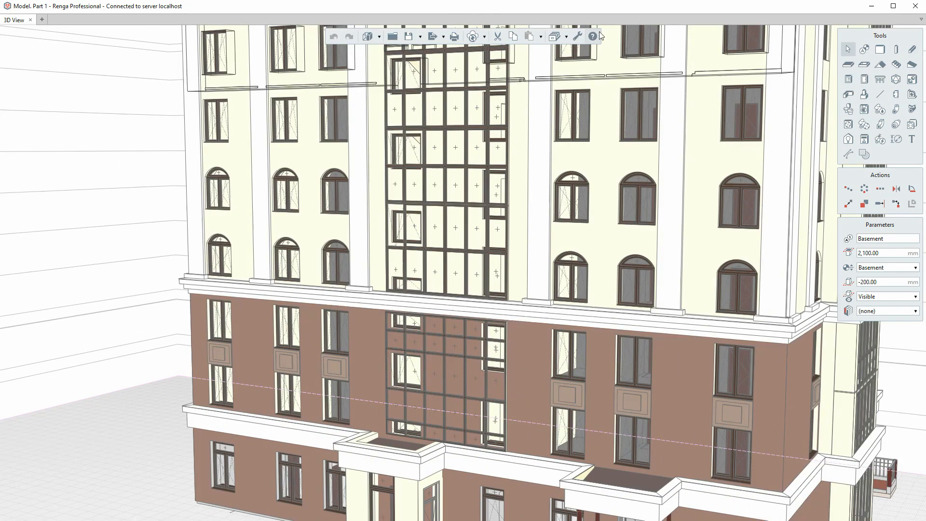
pyautogui.click(566, 37)
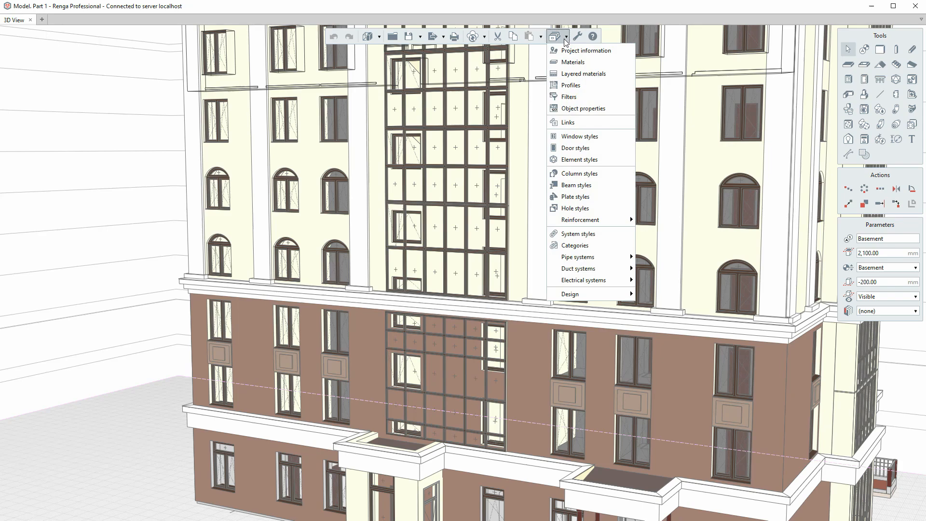
pyautogui.click(569, 62)
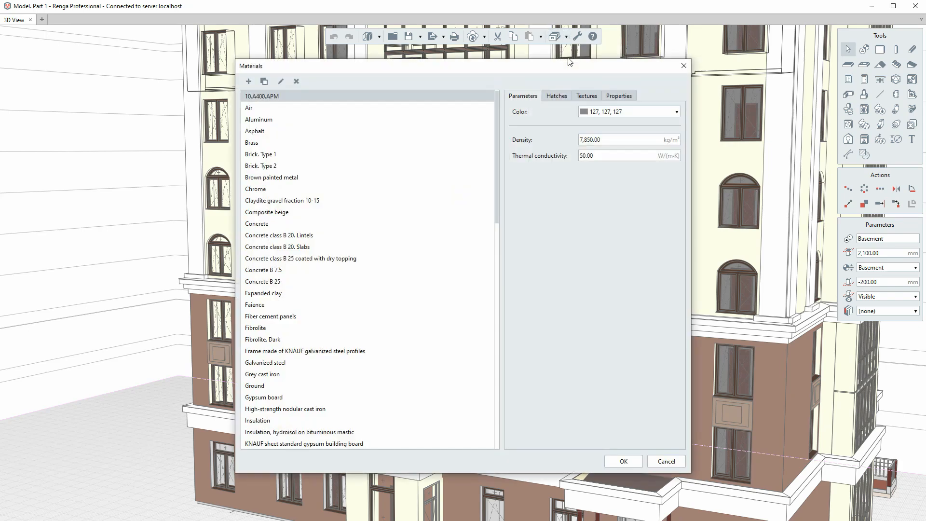
pyautogui.click(267, 318)
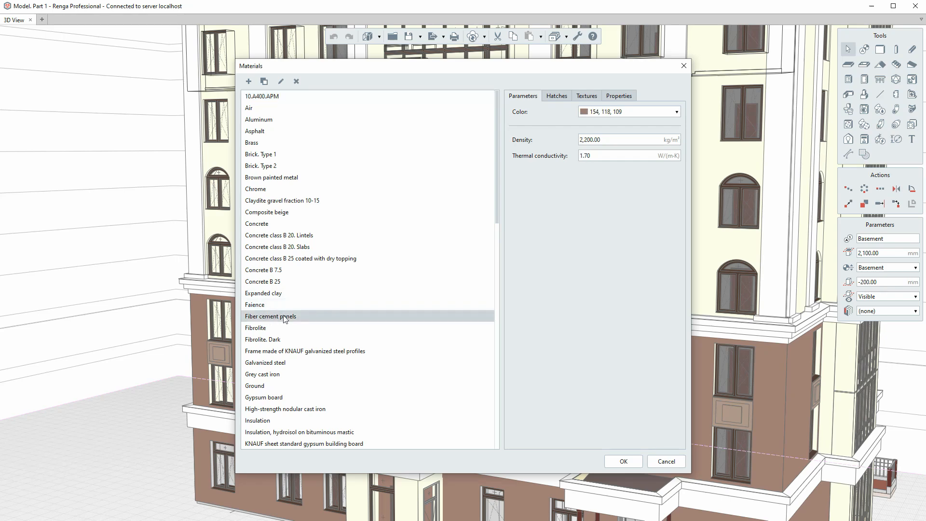
pyautogui.click(586, 97)
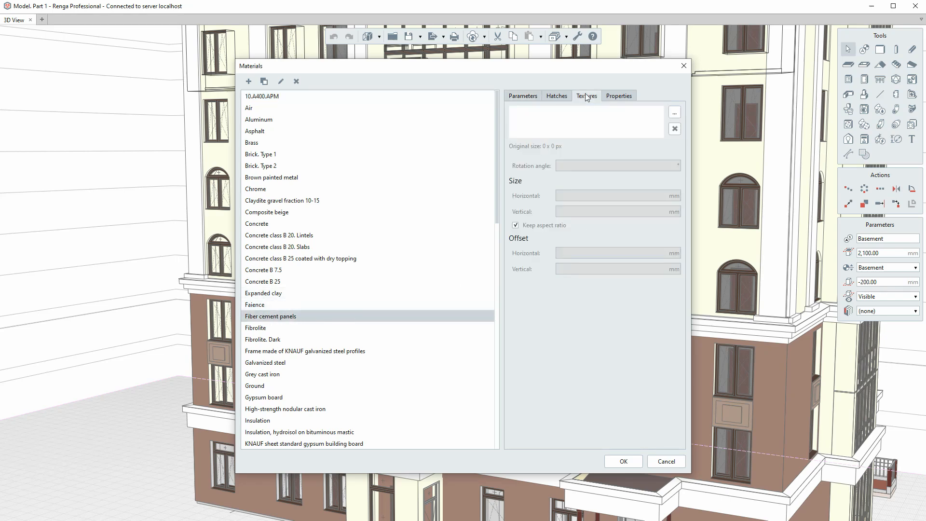
pyautogui.click(673, 115)
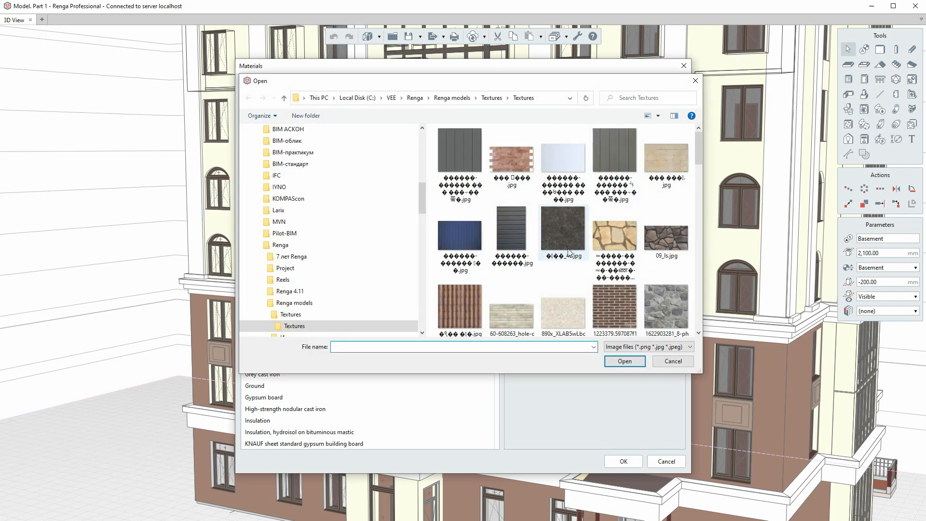
pyautogui.scroll(-3, 566, 247)
pyautogui.click(612, 302)
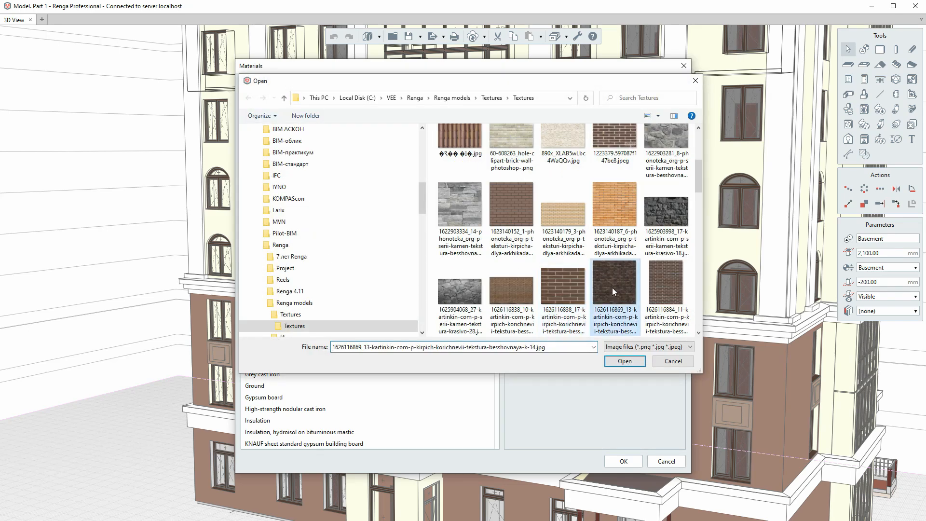
pyautogui.click(623, 360)
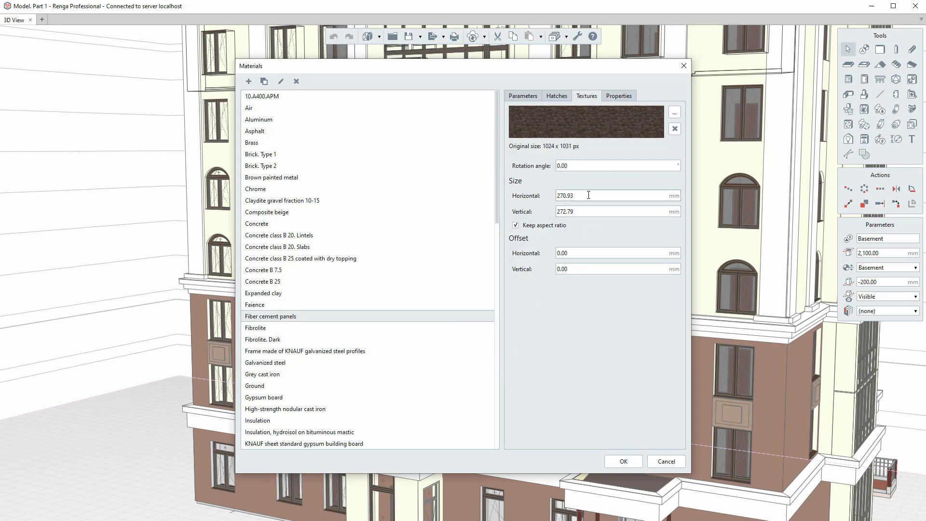
# - Set the brick texture's horizontal size to 2000 mm, apply the material change and inspect the brickwork on the facade
pyautogui.doubleClick(588, 195)
pyautogui.write('2000')
pyautogui.click(624, 461)
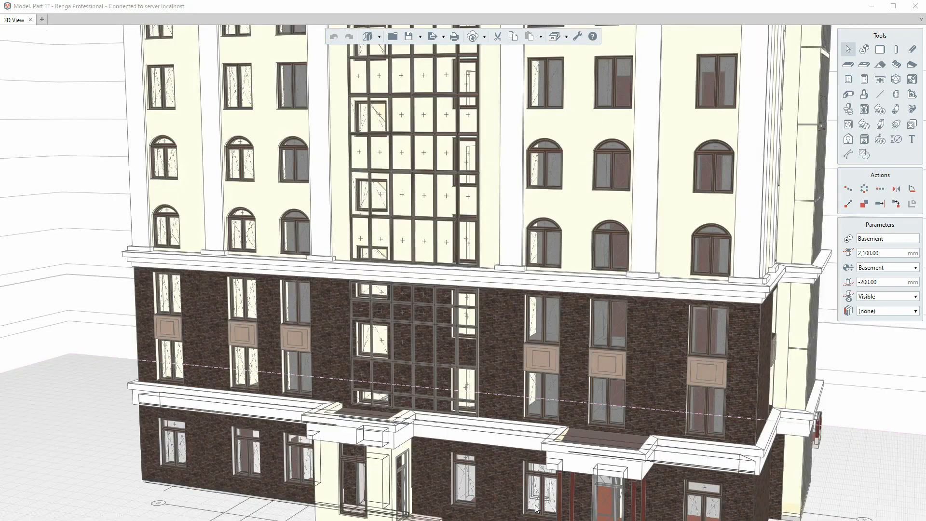
pyautogui.scroll(10, 513, 347)
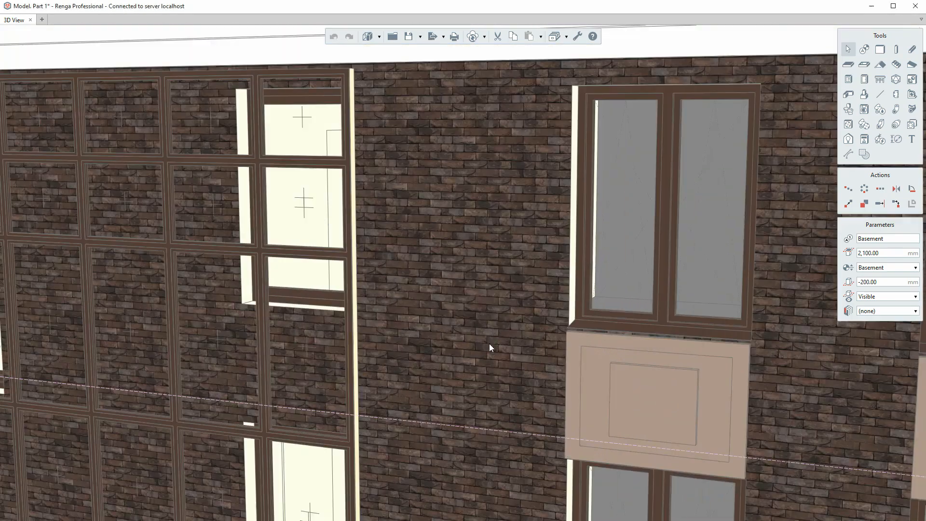
pyautogui.scroll(-5, 534, 297)
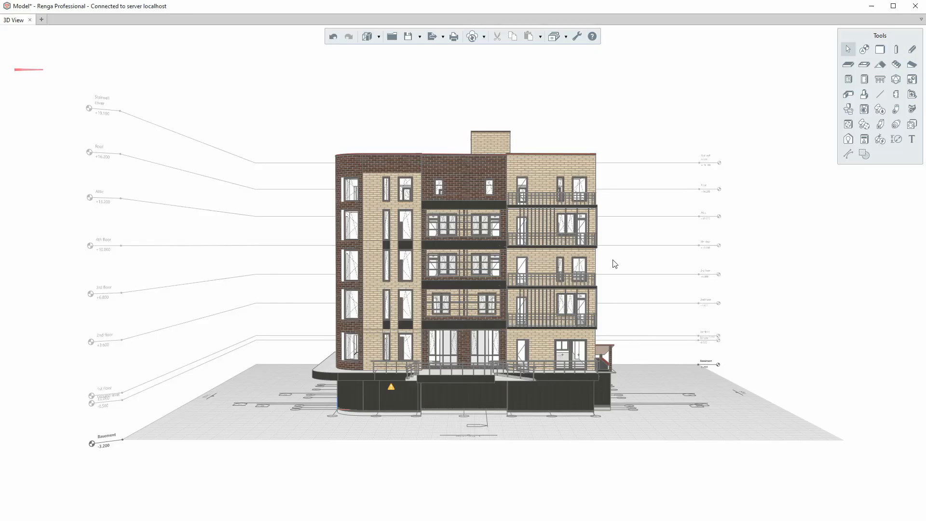
# - Isolate the Inner walls of the residential building and switch the visual style to Wireframe
pyautogui.rightClick(612, 261)
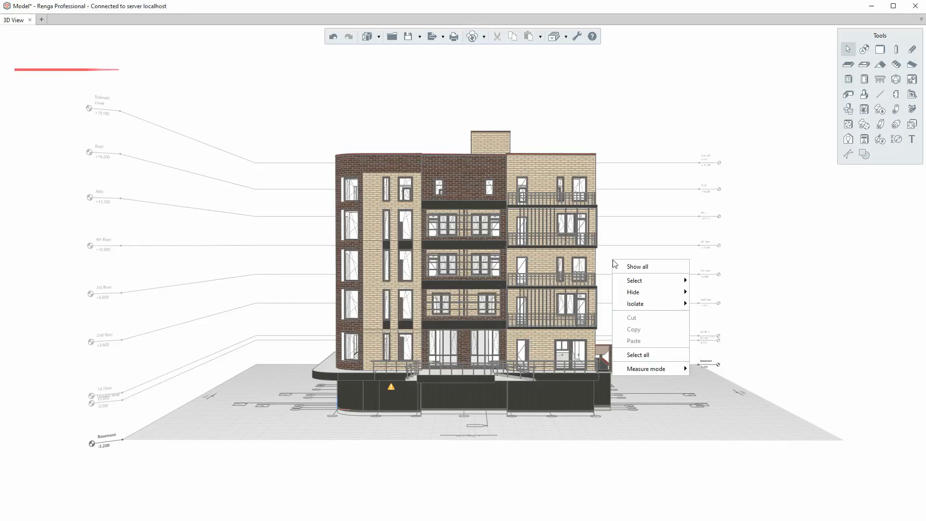
pyautogui.moveTo(635, 303)
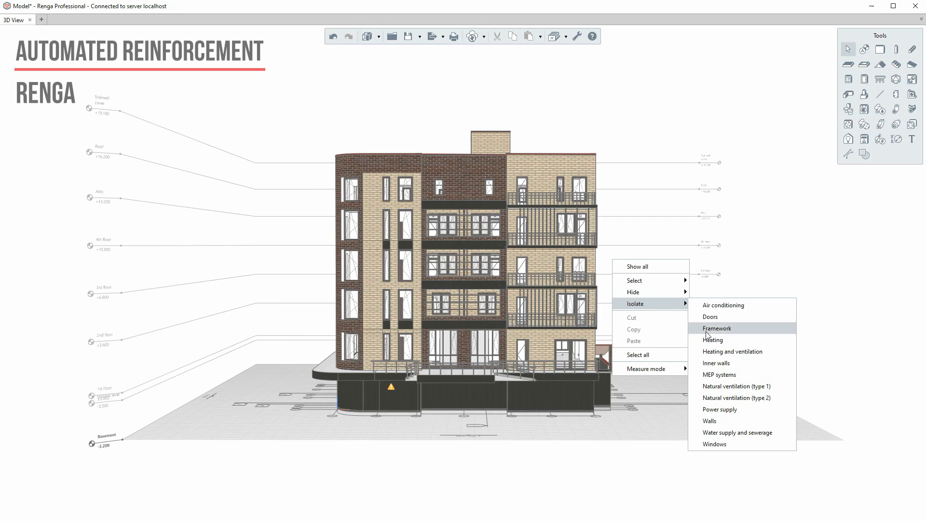
pyautogui.click(709, 361)
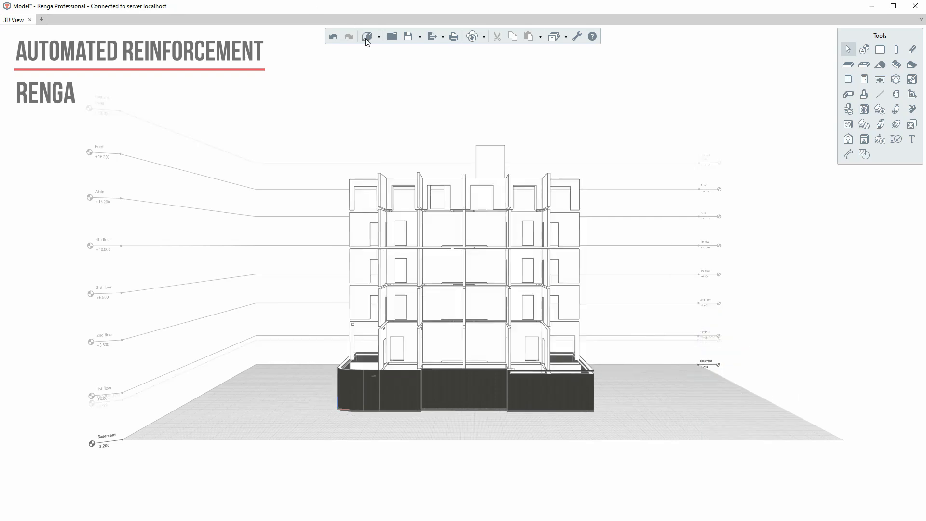
pyautogui.click(374, 39)
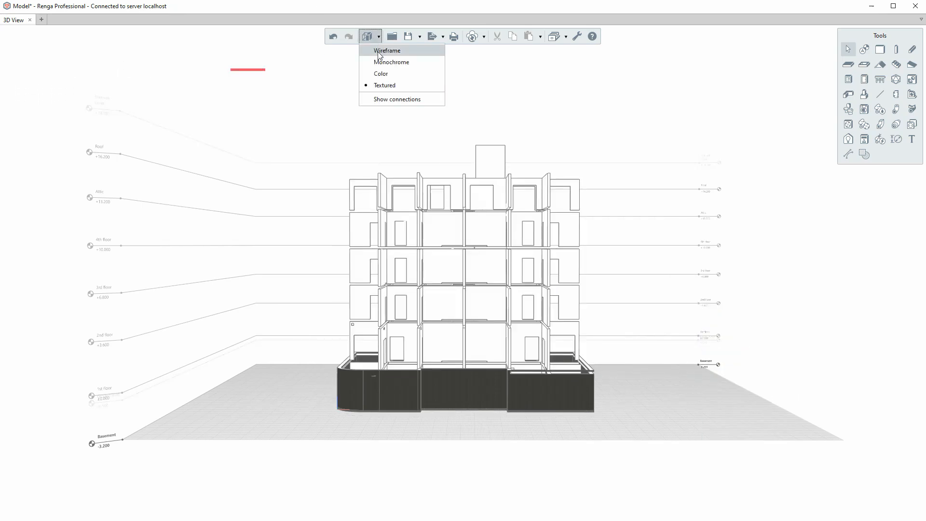
pyautogui.click(380, 54)
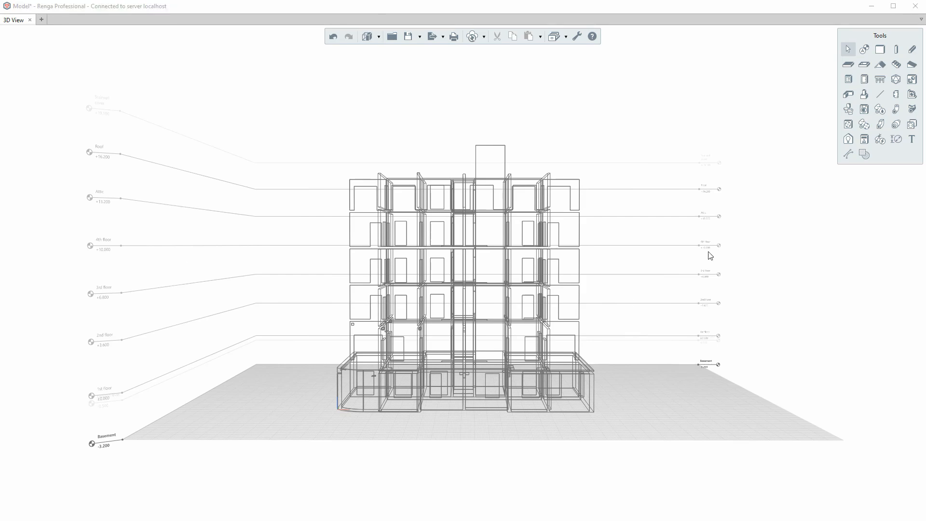
# - Select all inner walls of the building and open the full list of reinforcement styles for them
pyautogui.rightClick(647, 265)
pyautogui.moveTo(679, 283)
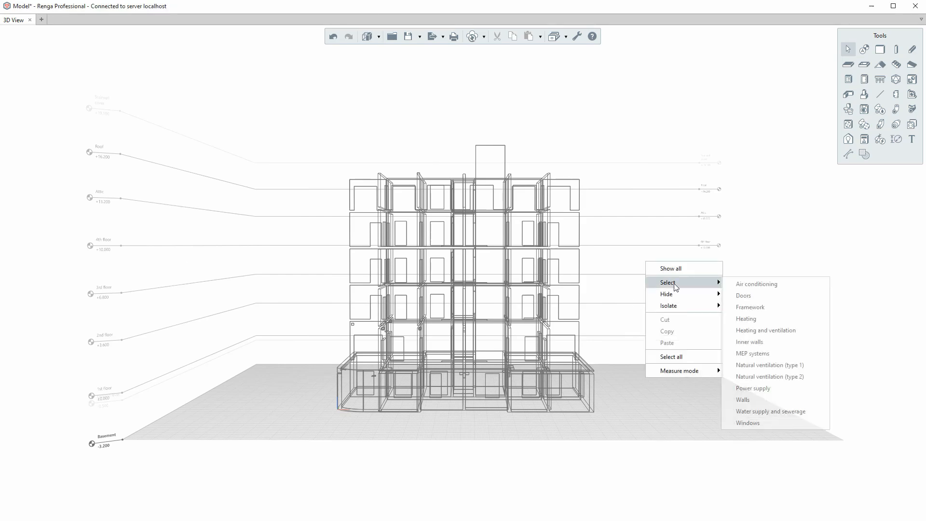
pyautogui.click(750, 342)
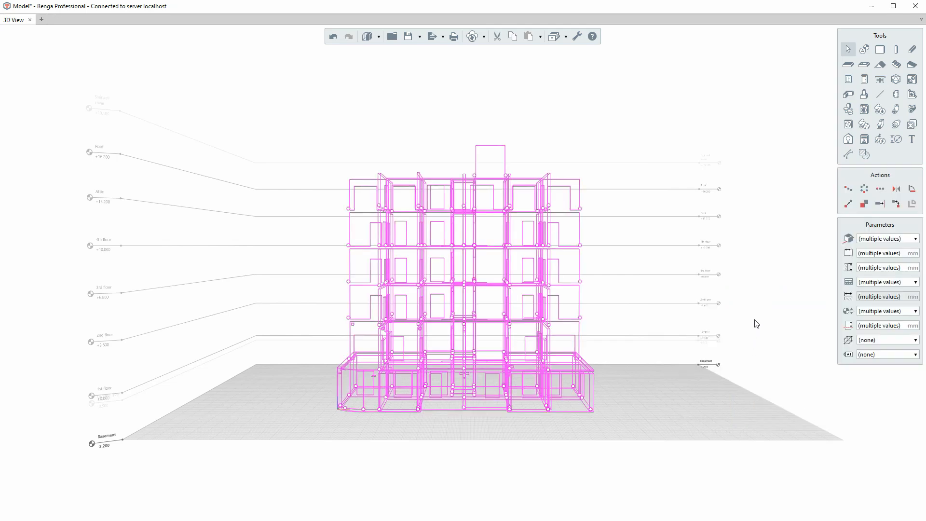
pyautogui.click(892, 339)
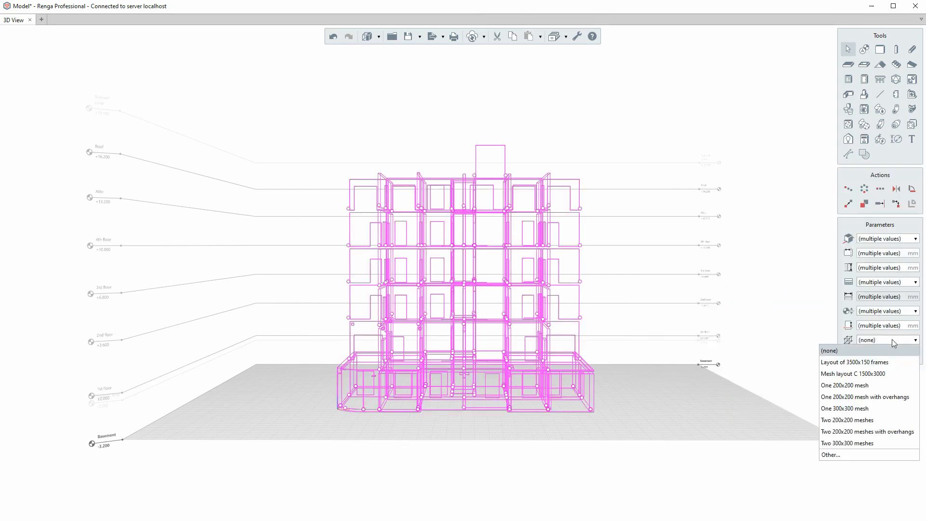
pyautogui.click(848, 455)
# - Compare the parameters of the available reinforcement styles and examine the reinforcement method options of the One 200x200 mesh style
pyautogui.click(321, 157)
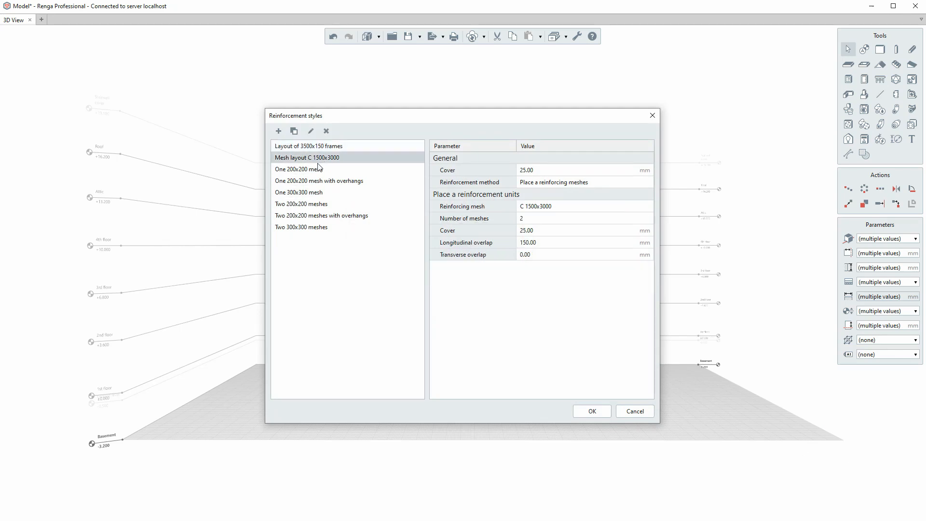
pyautogui.click(317, 181)
pyautogui.click(316, 193)
pyautogui.click(314, 204)
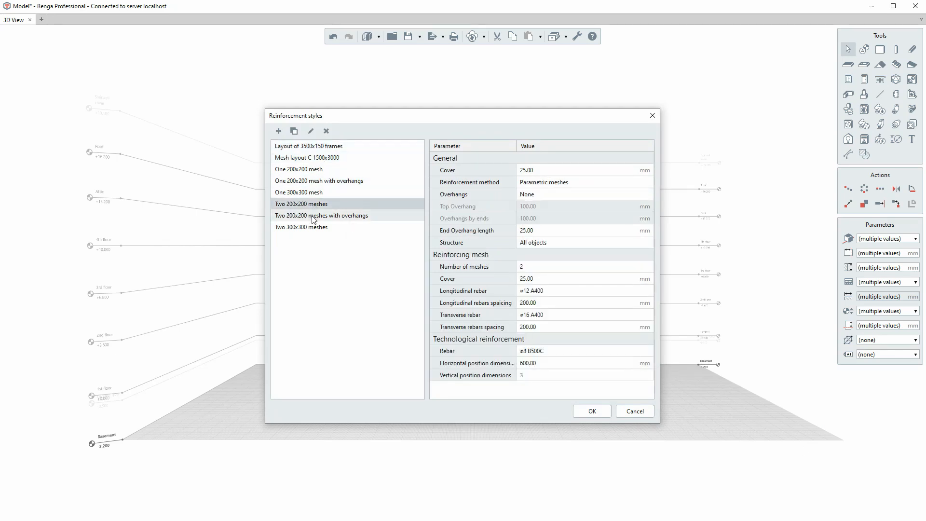
pyautogui.click(313, 217)
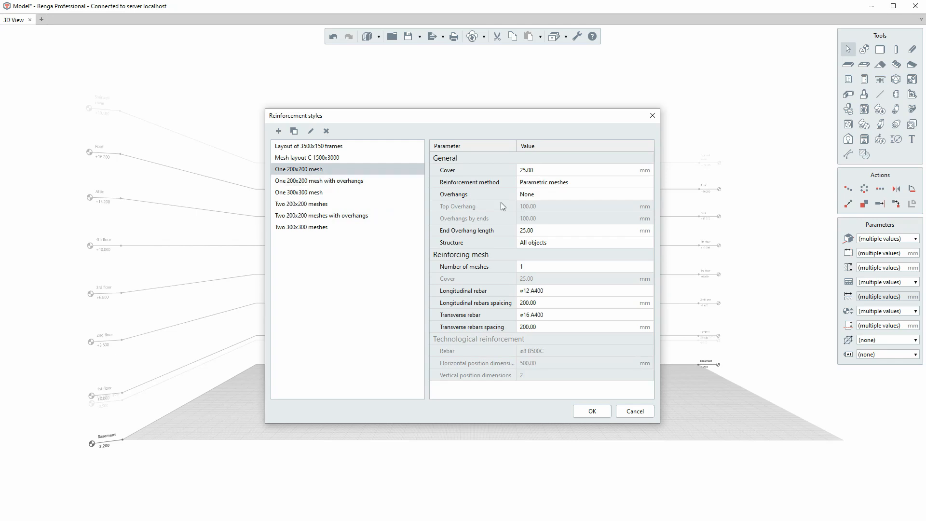
pyautogui.click(577, 182)
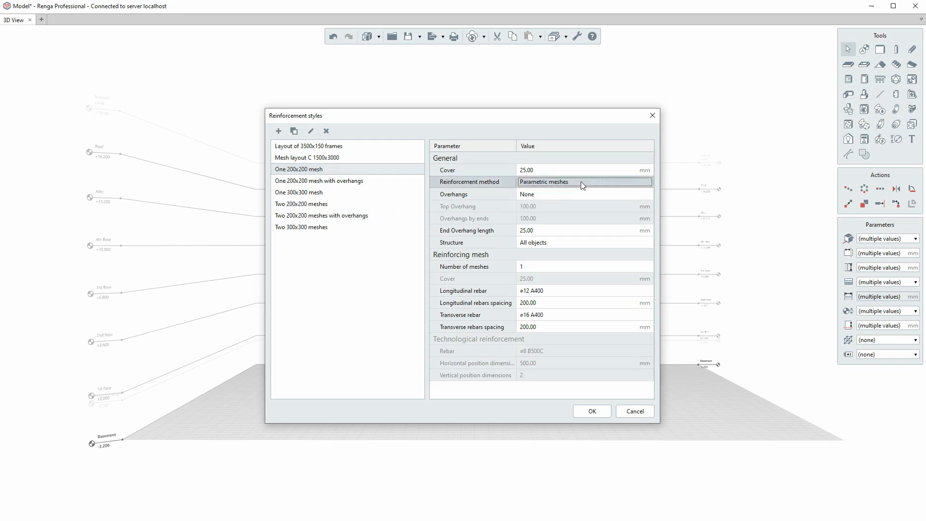
pyautogui.click(646, 183)
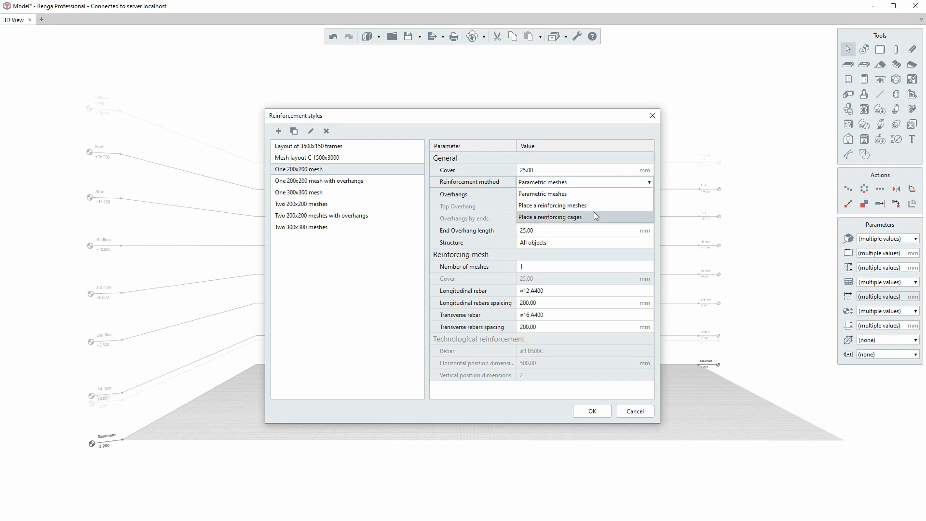
pyautogui.click(585, 184)
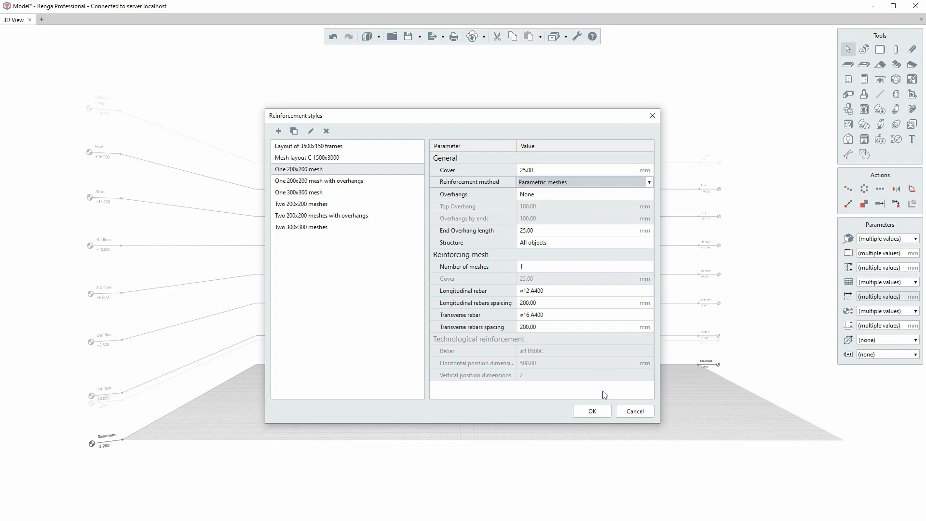
# - Assign the One 200x200 mesh reinforcement style to the selected inner walls and inspect the mesh up close
pyautogui.click(590, 411)
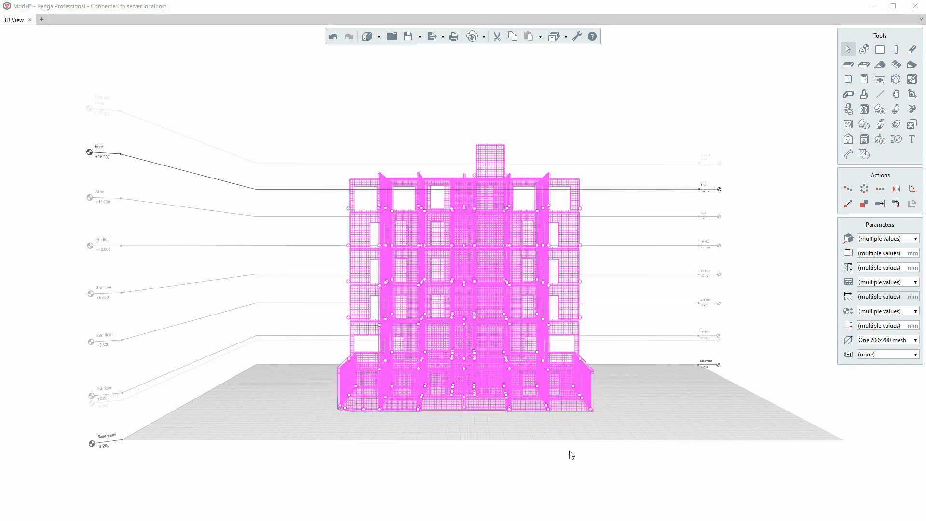
pyautogui.scroll(5, 505, 343)
pyautogui.scroll(3, 694, 302)
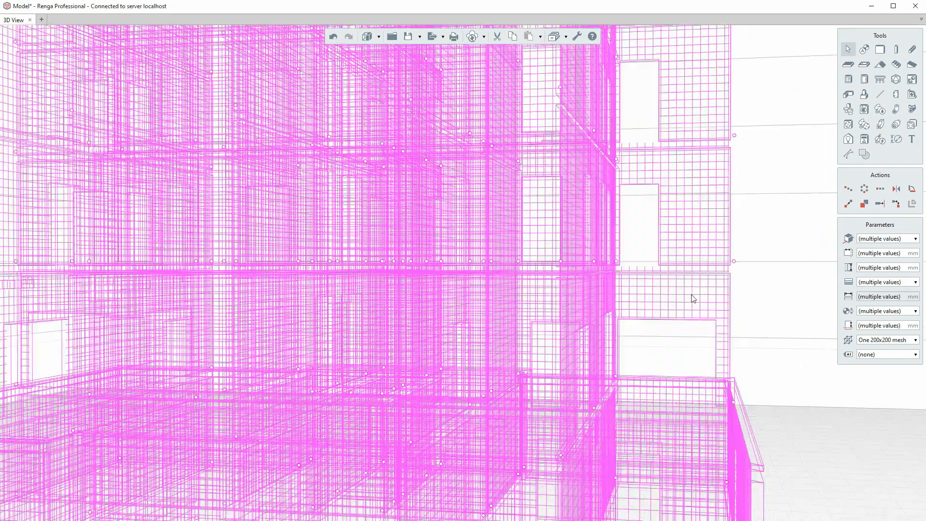
pyautogui.scroll(-8, 661, 299)
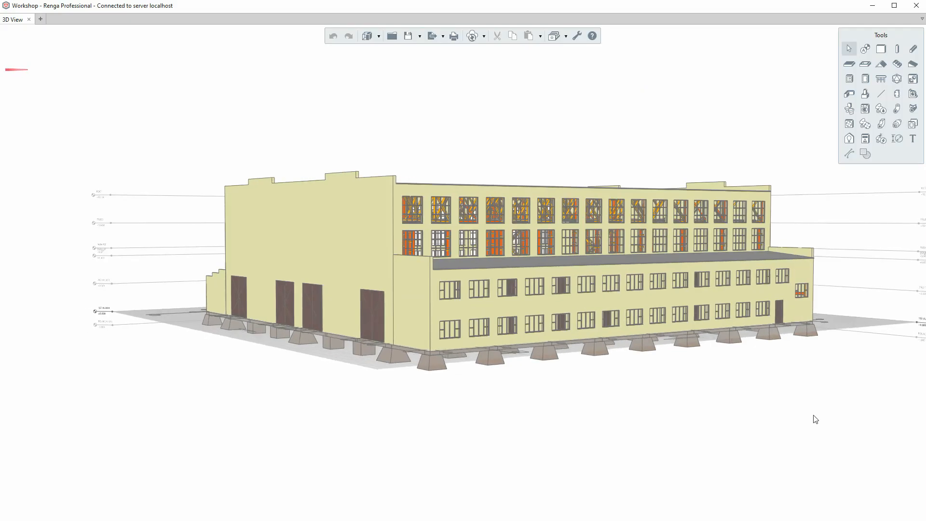
# - Isolate the steel framework of columns, trusses and bracings in the Workshop model
pyautogui.moveTo(812, 418); pyautogui.dragTo(591, 412, button='middle')
pyautogui.rightClick(592, 412)
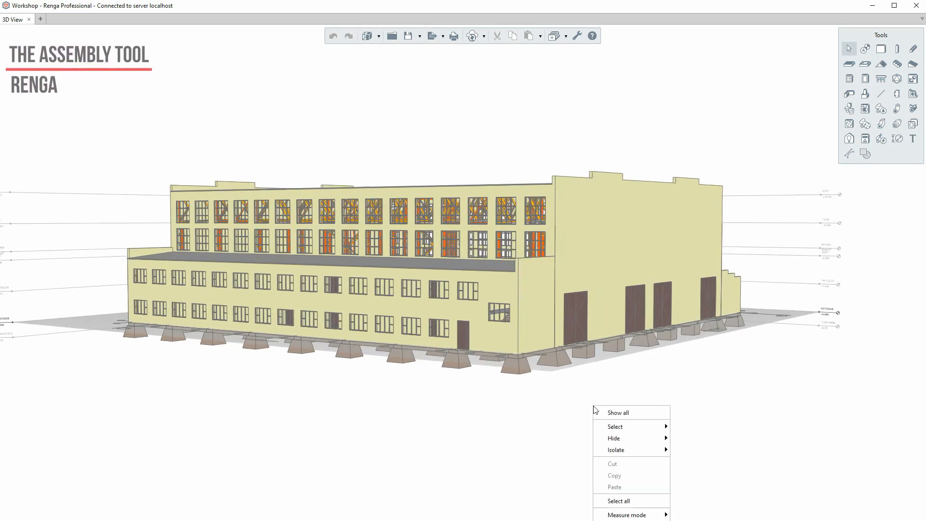
pyautogui.moveTo(622, 449)
pyautogui.click(681, 456)
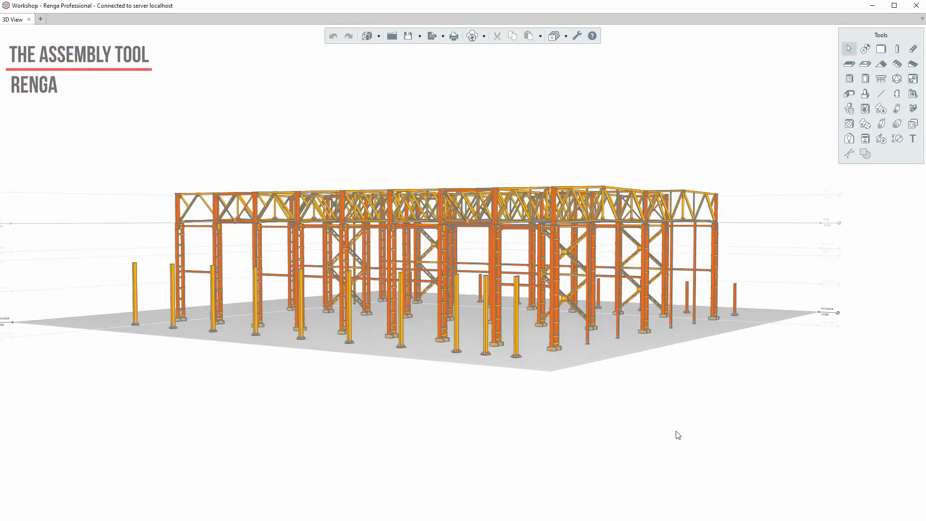
# - Select the cross bracing between two columns and open its Bracing Br1 assembly for editing
pyautogui.click(581, 314)
pyautogui.click(581, 314)
pyautogui.scroll(10, 576, 299)
pyautogui.rightClick(512, 344)
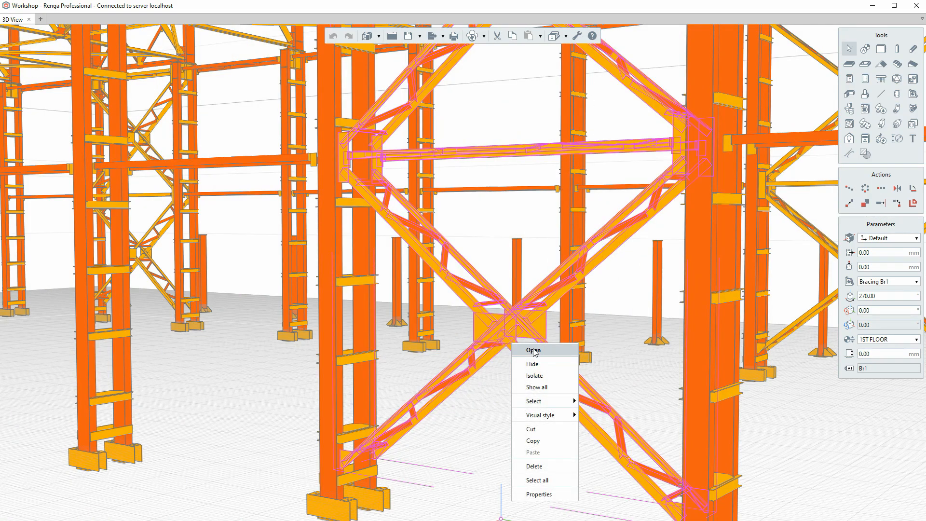
pyautogui.click(534, 351)
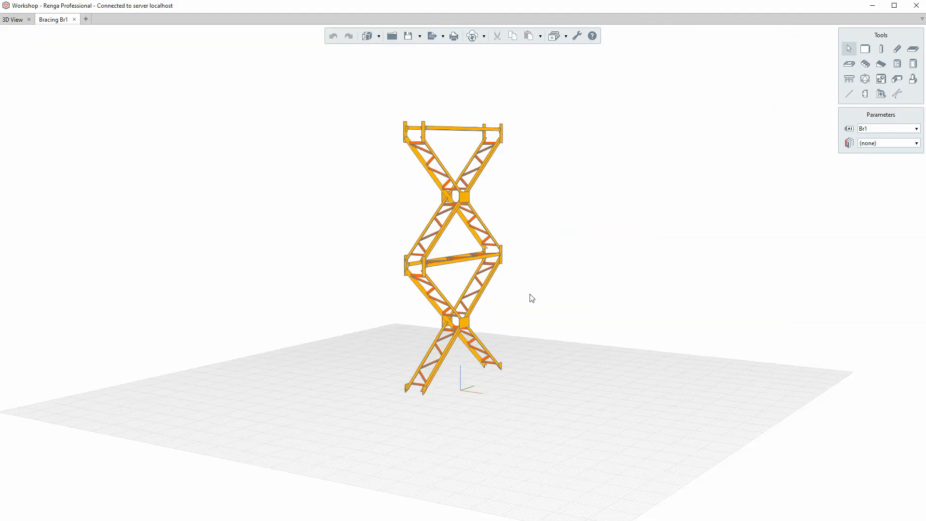
# - Examine the bracing assembly and the parameters of the gusset plate at its upper crossing
pyautogui.scroll(3, 408, 299)
pyautogui.moveTo(407, 299); pyautogui.dragTo(465, 271, button='right')
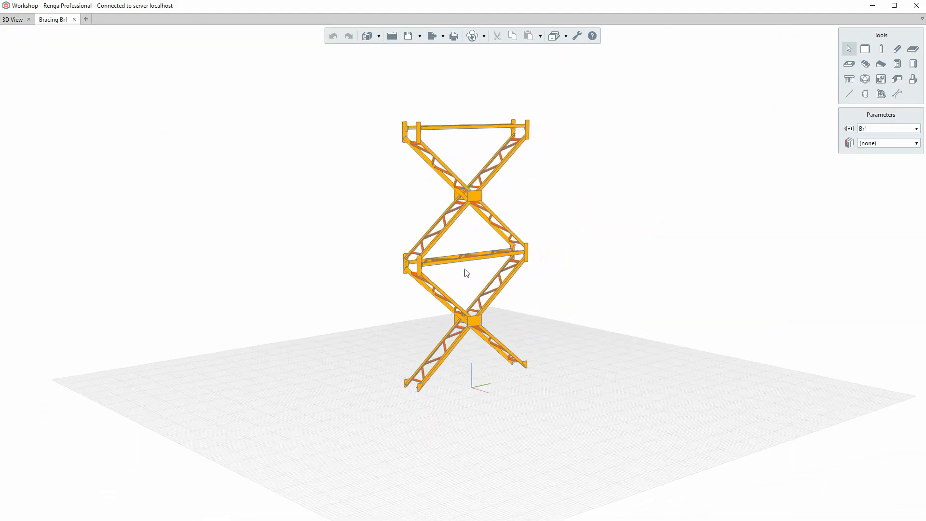
pyautogui.scroll(4, 468, 237)
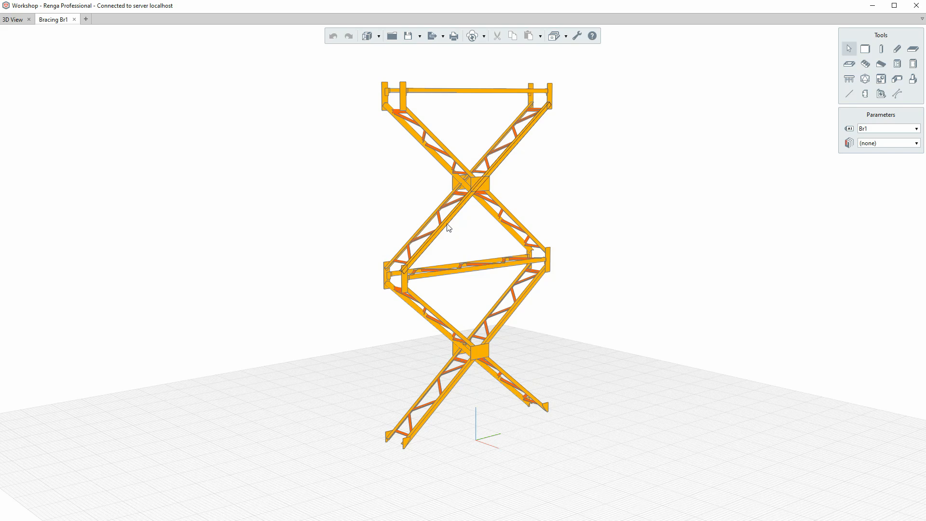
pyautogui.click(478, 182)
pyautogui.click(486, 186)
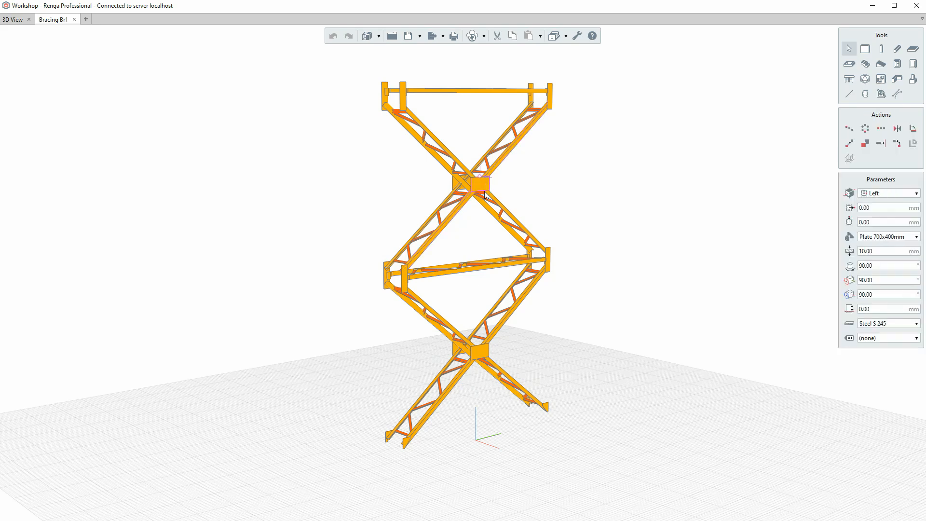
# - Examine the L63x5 style in the diagonal beam's style list and open the library of custom profiles from its shape options
pyautogui.click(460, 221)
pyautogui.click(903, 236)
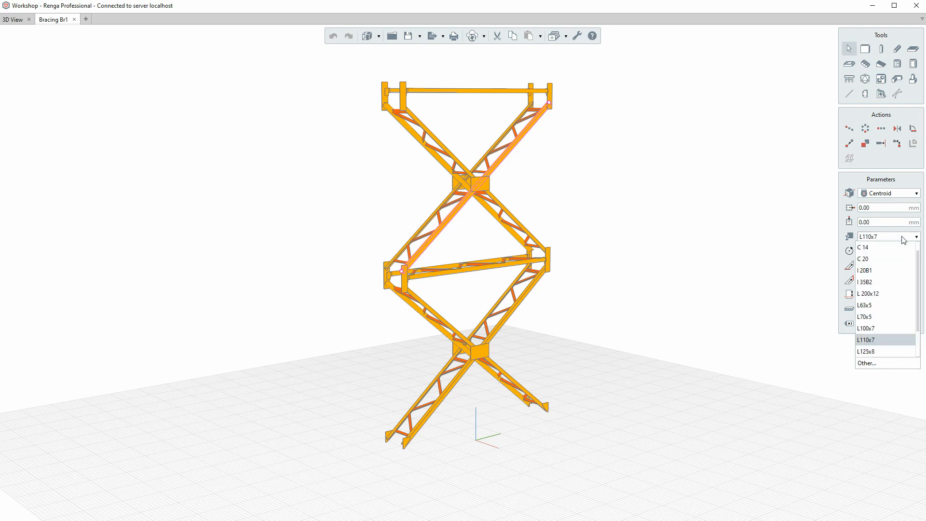
pyautogui.click(877, 367)
pyautogui.click(398, 206)
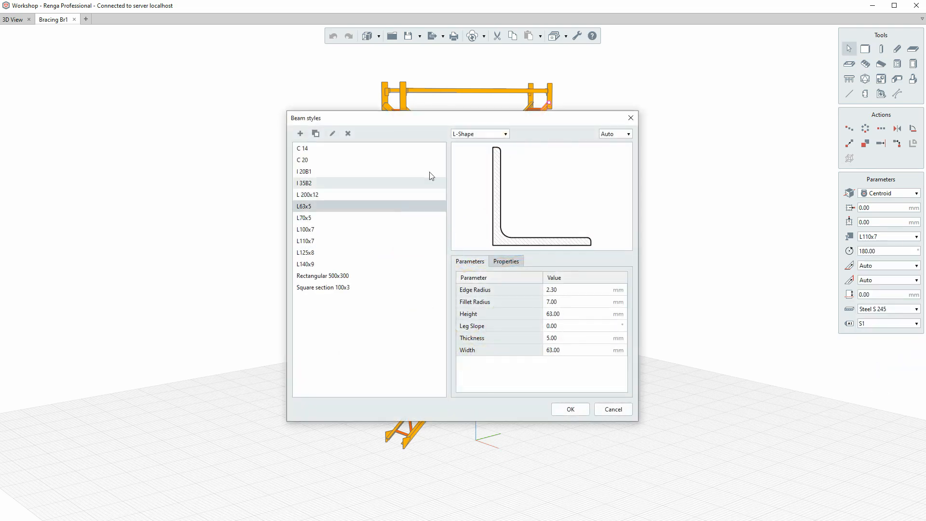
pyautogui.click(477, 134)
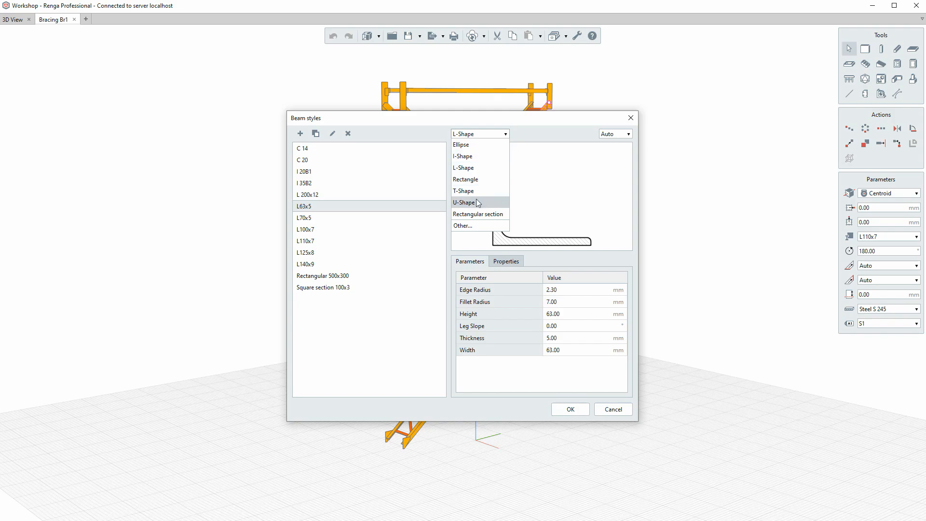
pyautogui.click(477, 226)
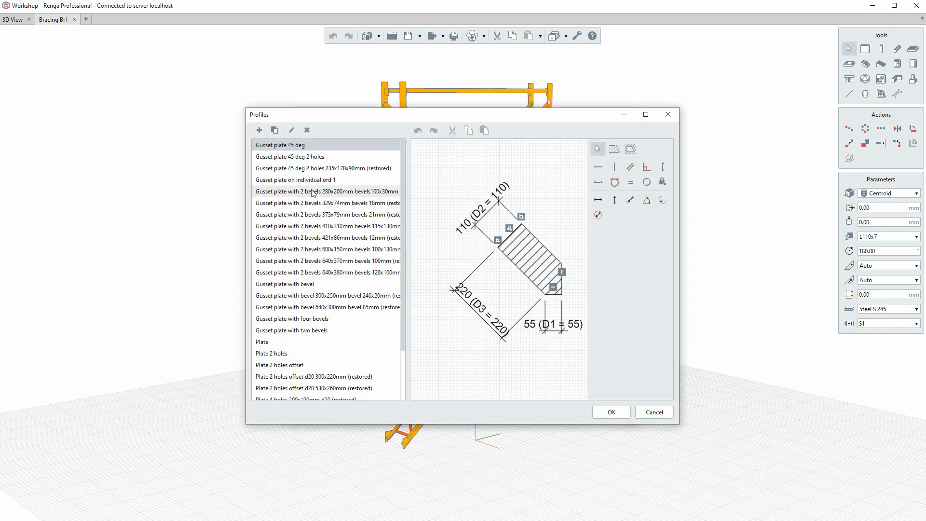
# - Browse the gusset plate and hole plate profiles up to Plate 2 holes offset, and close the Profiles library
pyautogui.click(310, 169)
pyautogui.click(310, 203)
pyautogui.click(311, 238)
pyautogui.click(313, 296)
pyautogui.click(316, 341)
pyautogui.click(323, 365)
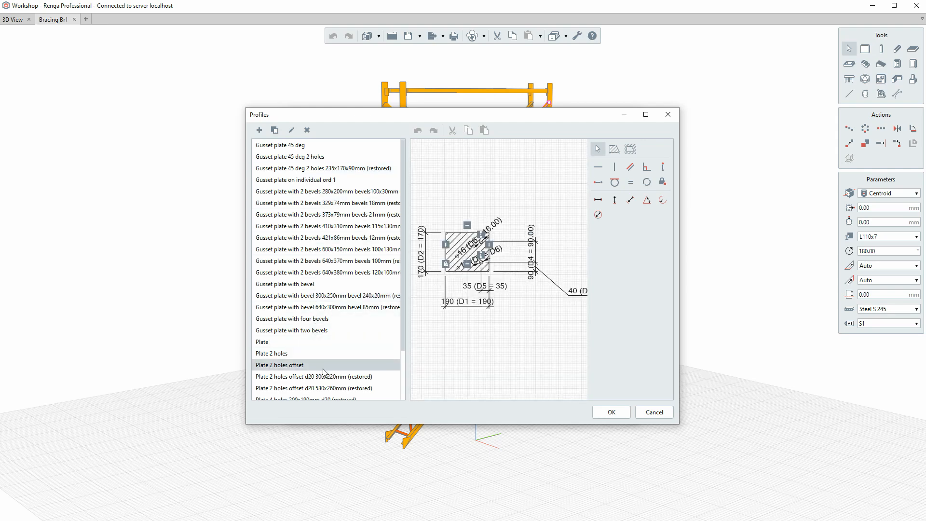
pyautogui.click(612, 412)
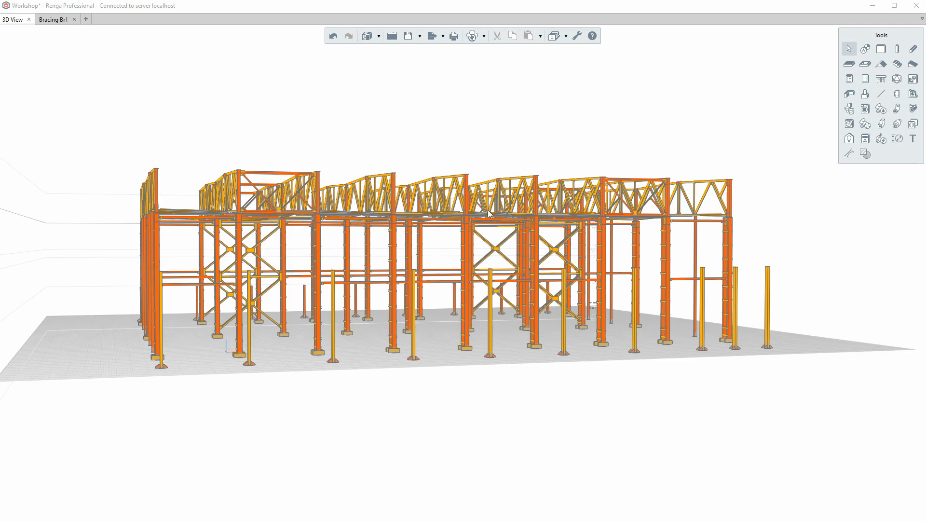
# - Place the Bracing Br1 assembly with Bottom-Right alignment and 90° rotation at the column base in the unbraced bay
pyautogui.click(913, 94)
pyautogui.click(894, 234)
pyautogui.click(894, 233)
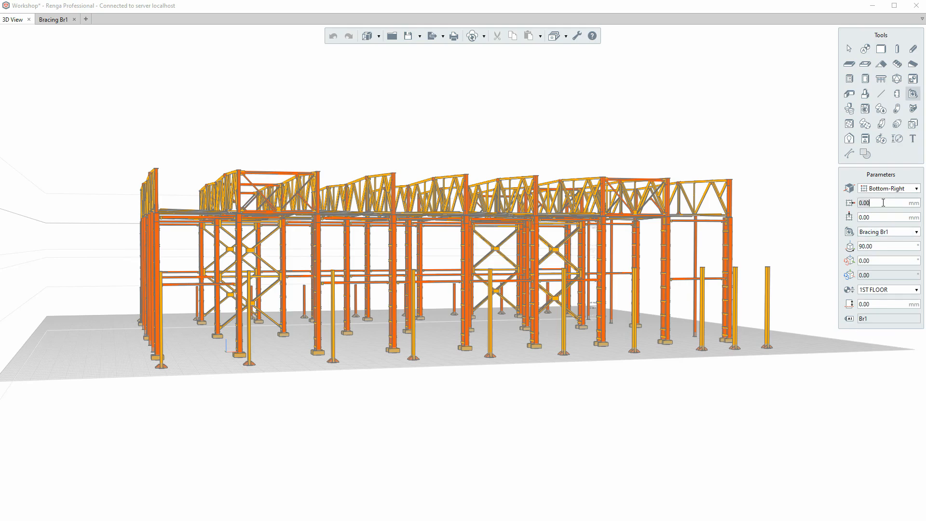
pyautogui.scroll(10, 218, 352)
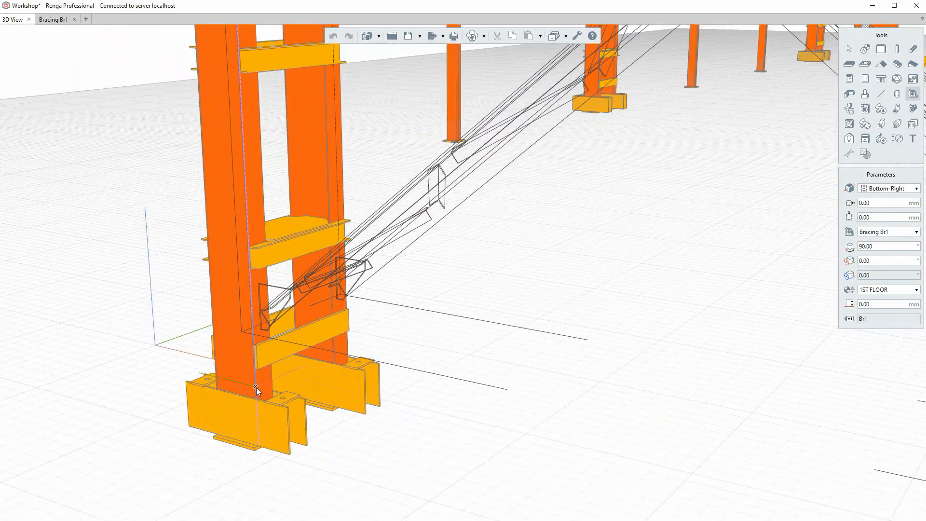
pyautogui.click(256, 387)
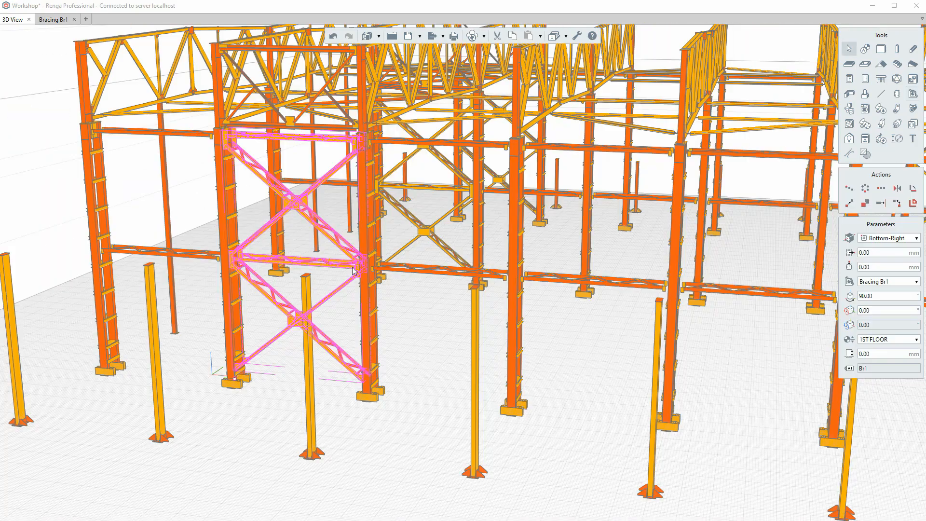
# - Explode the newly placed bracing assembly into its separate beams and plates and clear the selection
pyautogui.scroll(3, 353, 290)
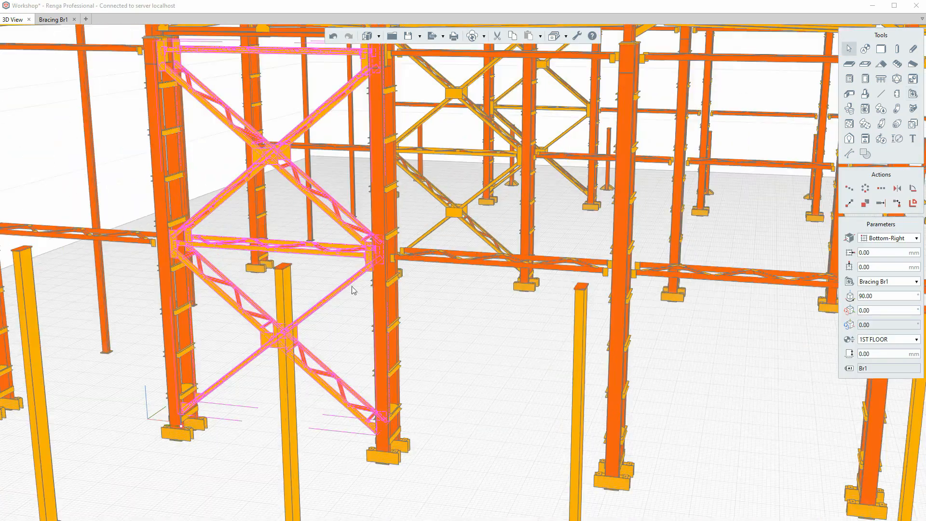
pyautogui.click(915, 205)
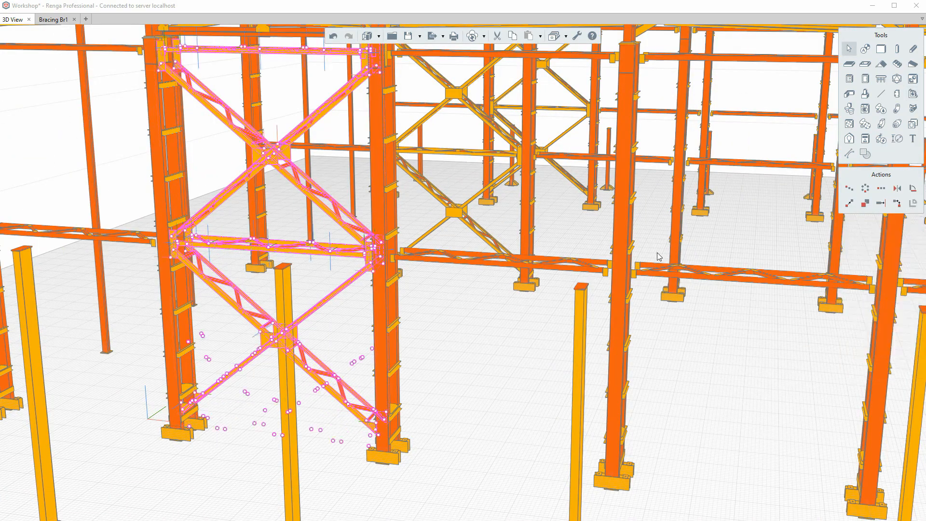
pyautogui.click(349, 317)
# - Inspect the exploded bracing's lower diagonal beam and central gusset plate as individually selectable objects
pyautogui.scroll(4, 328, 302)
pyautogui.click(327, 294)
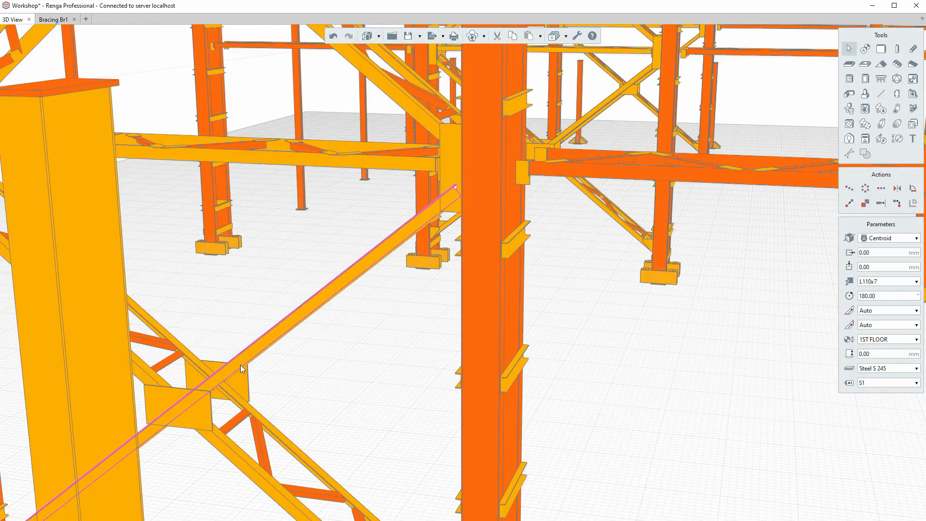
pyautogui.click(199, 408)
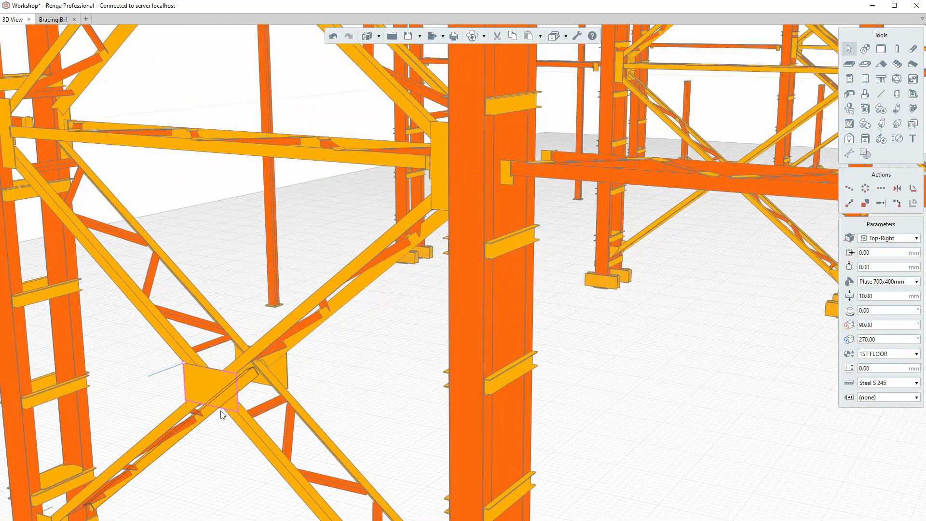